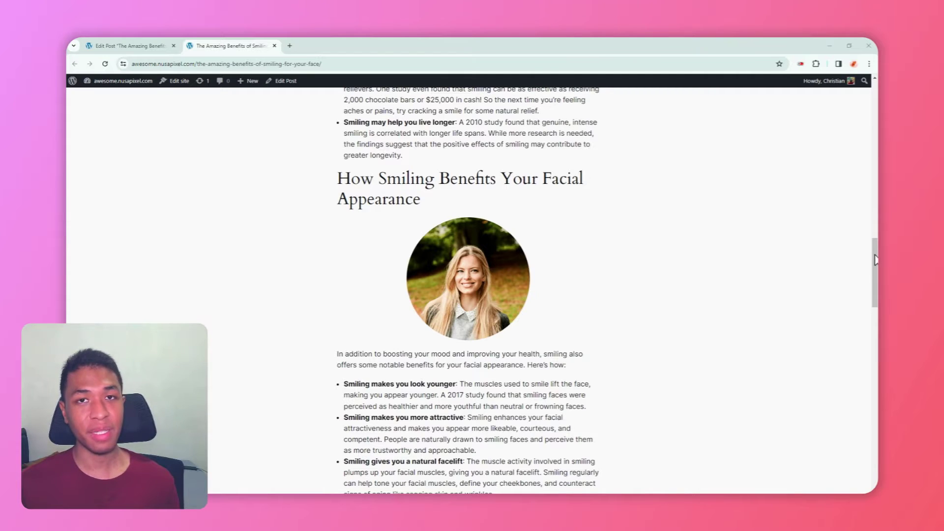
- Scroll through the published post, then return to its editor
{"action": "mouse_move", "coordinate": [875, 257]}
{"action": "left_mouse_down"}
{"action": "mouse_move", "coordinate": [869, 309]}
{"action": "mouse_move", "coordinate": [859, 257]}
{"action": "left_mouse_up"}
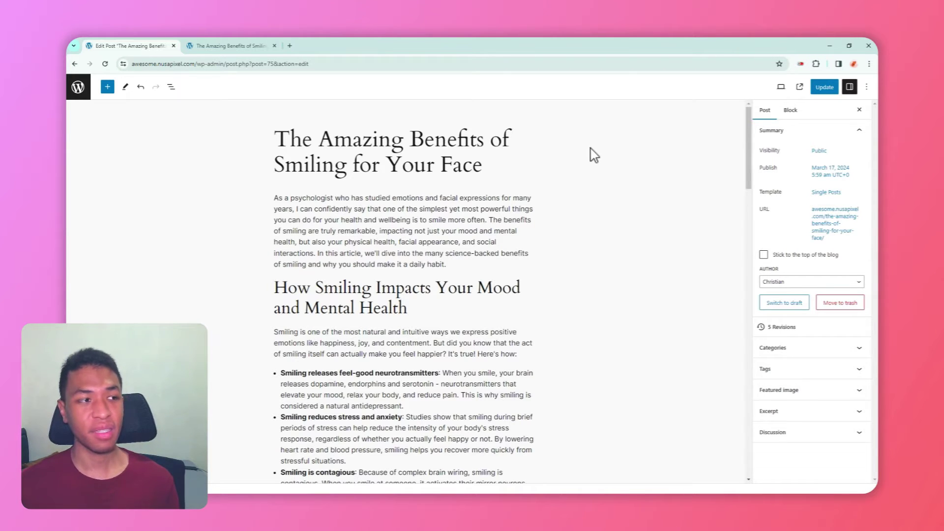
- Insert an Image block via /image right below 'The Surprising Physical Health Benefits of Smiling' heading
{"action": "scroll", "coordinate": [551, 195], "scroll_direction": "down", "scroll_amount": 8}
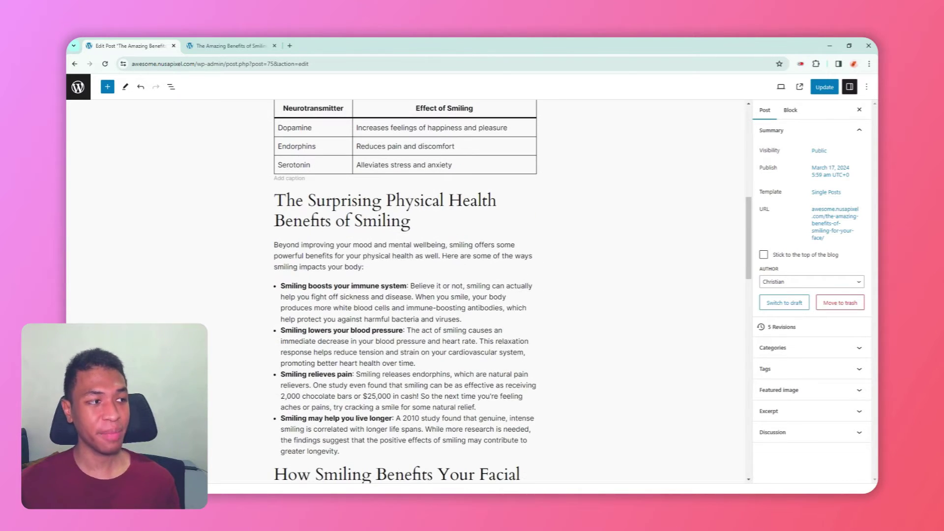
{"action": "left_click", "coordinate": [447, 221]}
{"action": "key", "text": "Return"}
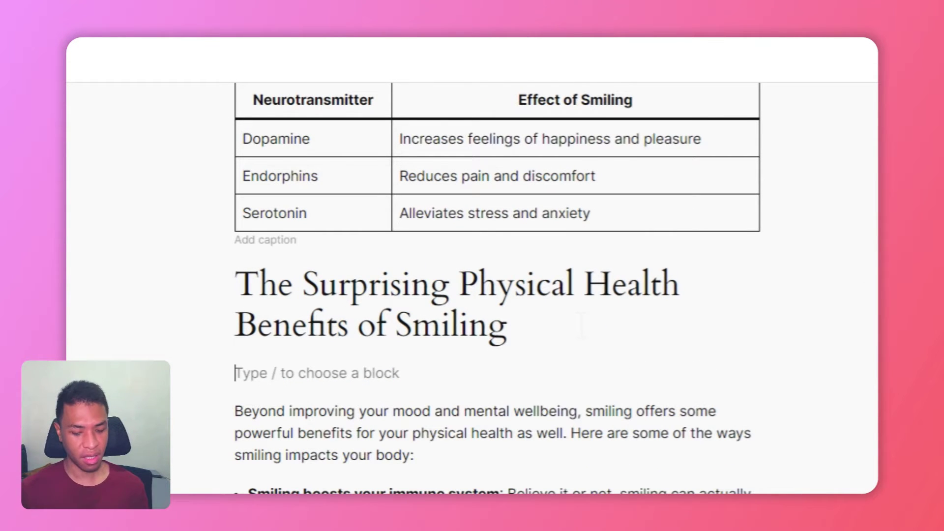
{"action": "type", "text": "/"}
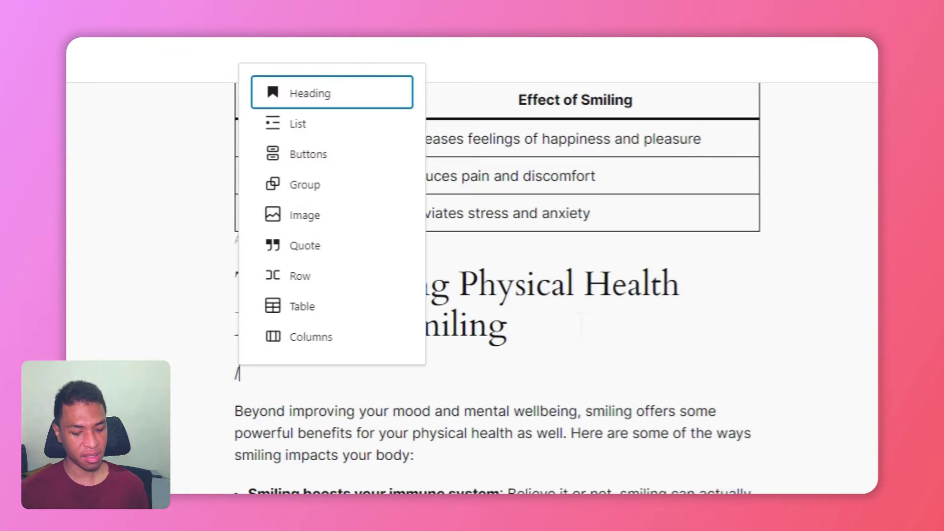
{"action": "type", "text": "image"}
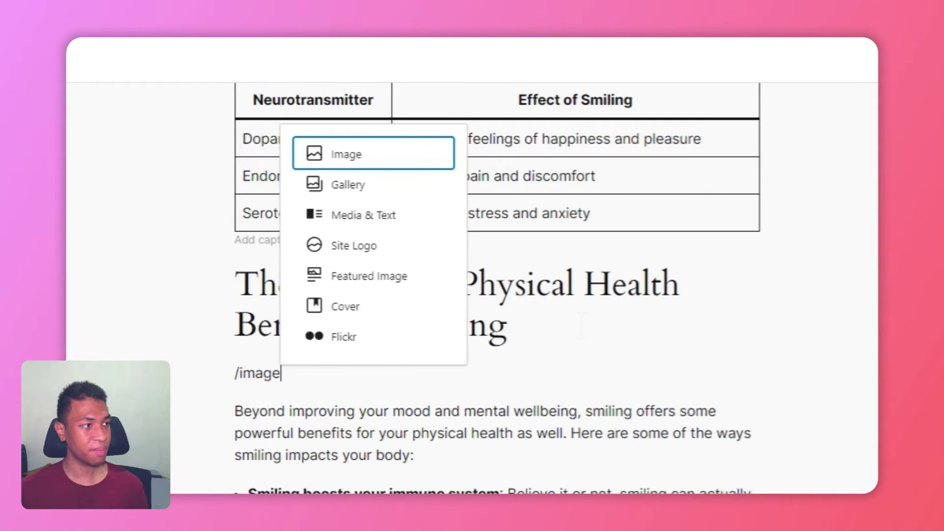
{"action": "left_click", "coordinate": [385, 172]}
{"action": "scroll", "coordinate": [403, 163], "scroll_direction": "down", "scroll_amount": 5}
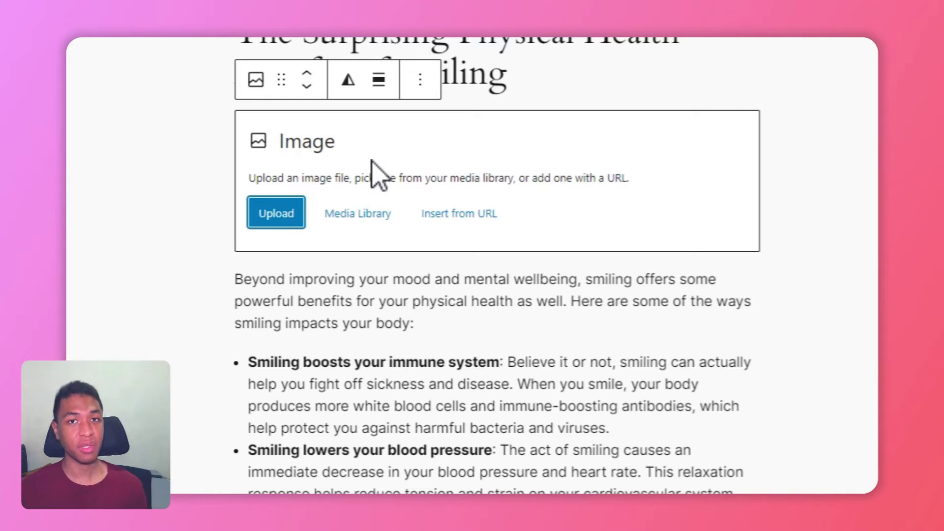
- Fill the image block with the Media Library photo of the smiling older man
{"action": "left_click", "coordinate": [358, 213]}
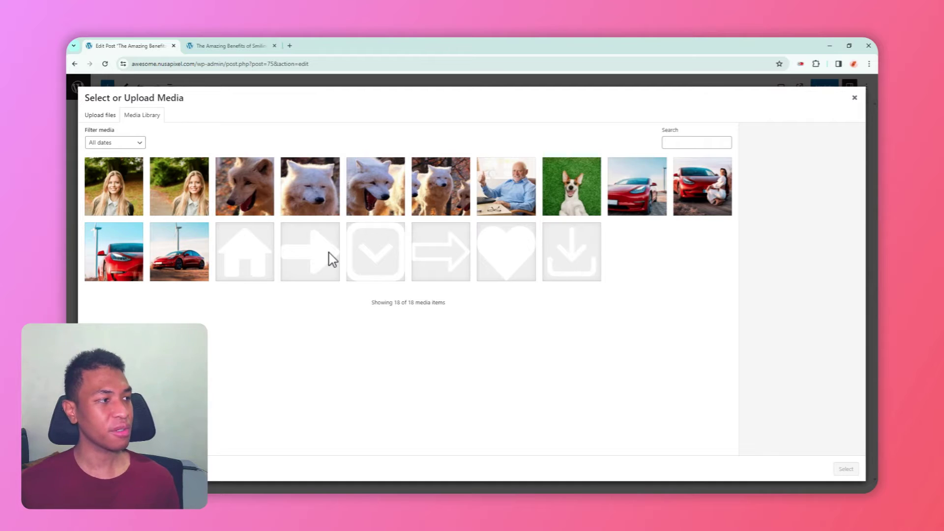
{"action": "left_click", "coordinate": [508, 191]}
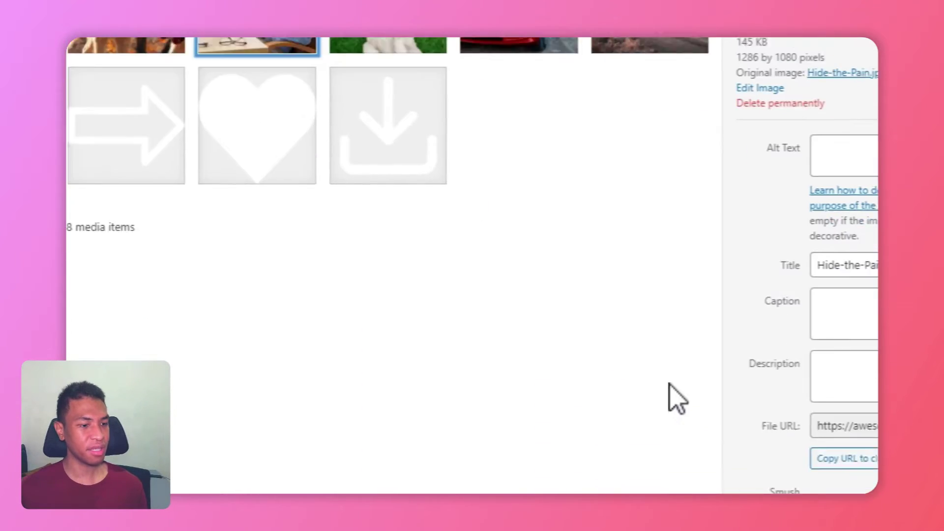
{"action": "left_click", "coordinate": [817, 447]}
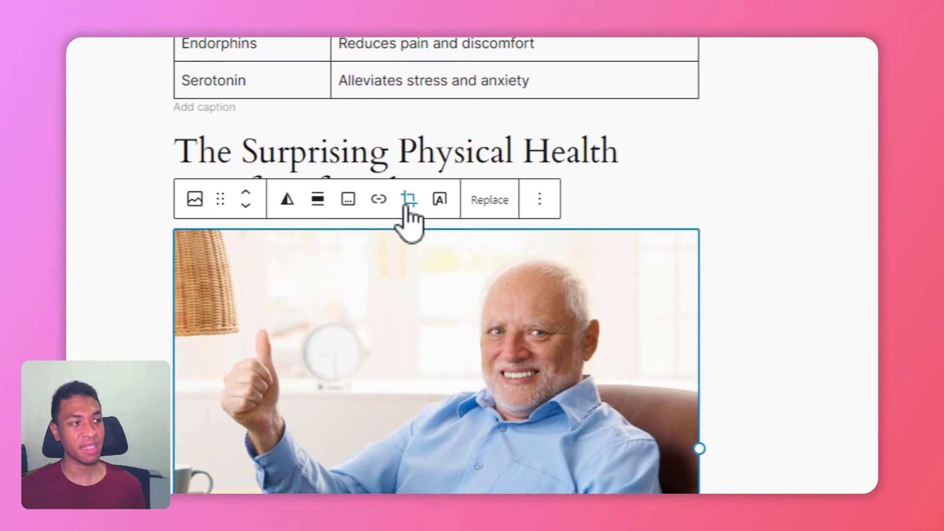
- Crop the photo to a Square aspect ratio, zoomed and shifted to frame his face
{"action": "left_click", "coordinate": [409, 200]}
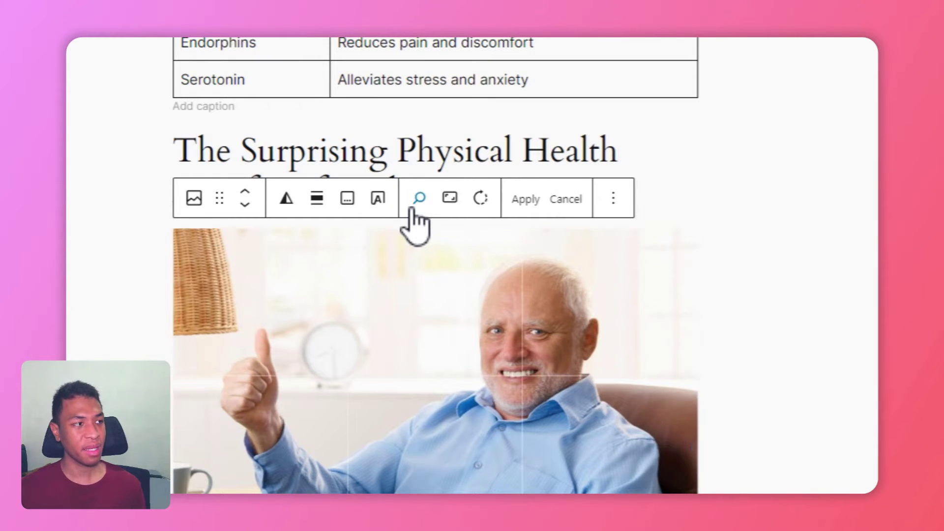
{"action": "left_click", "coordinate": [454, 209]}
{"action": "left_click", "coordinate": [513, 279]}
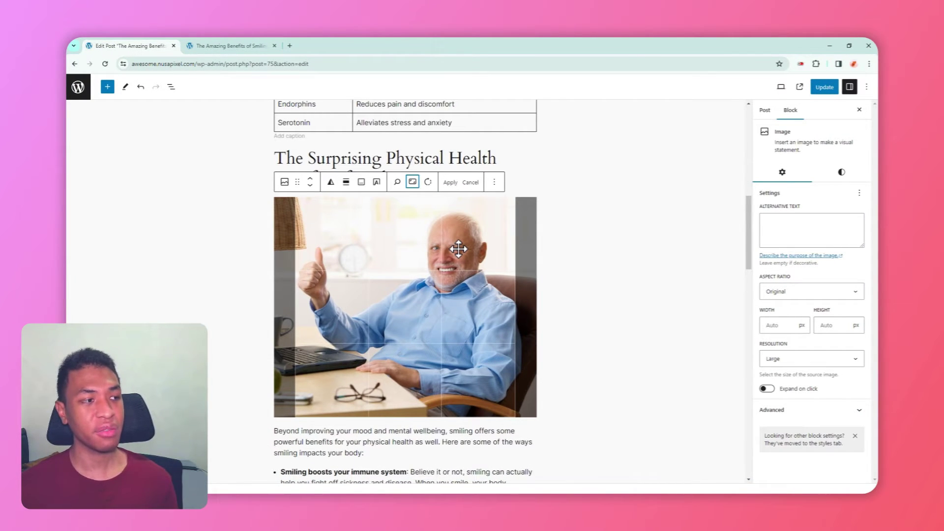
{"action": "mouse_move", "coordinate": [458, 250]}
{"action": "left_mouse_down"}
{"action": "mouse_move", "coordinate": [438, 253]}
{"action": "mouse_move", "coordinate": [484, 260]}
{"action": "mouse_move", "coordinate": [443, 250]}
{"action": "mouse_move", "coordinate": [422, 257]}
{"action": "mouse_move", "coordinate": [462, 258]}
{"action": "left_mouse_up"}
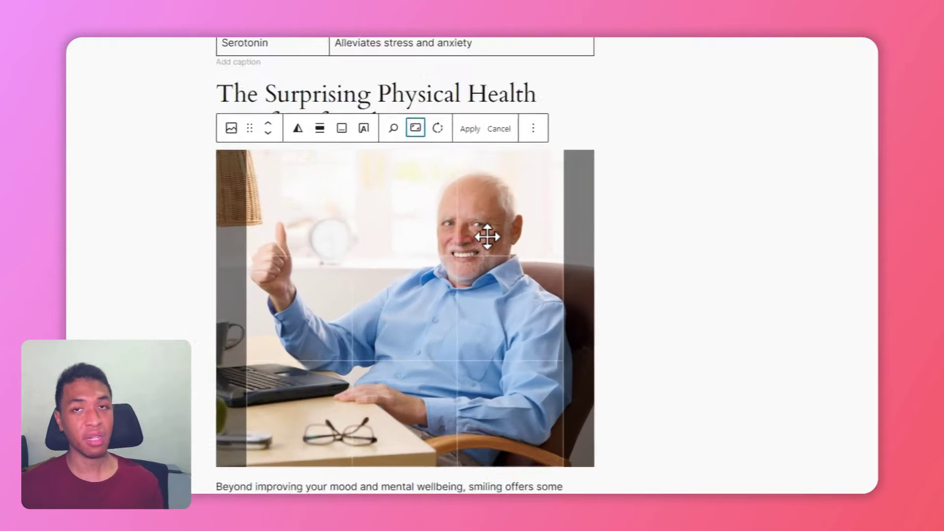
{"action": "scroll", "coordinate": [510, 186], "scroll_direction": "up", "scroll_amount": 3}
{"action": "left_click_drag", "start_coordinate": [510, 186], "coordinate": [457, 284]}
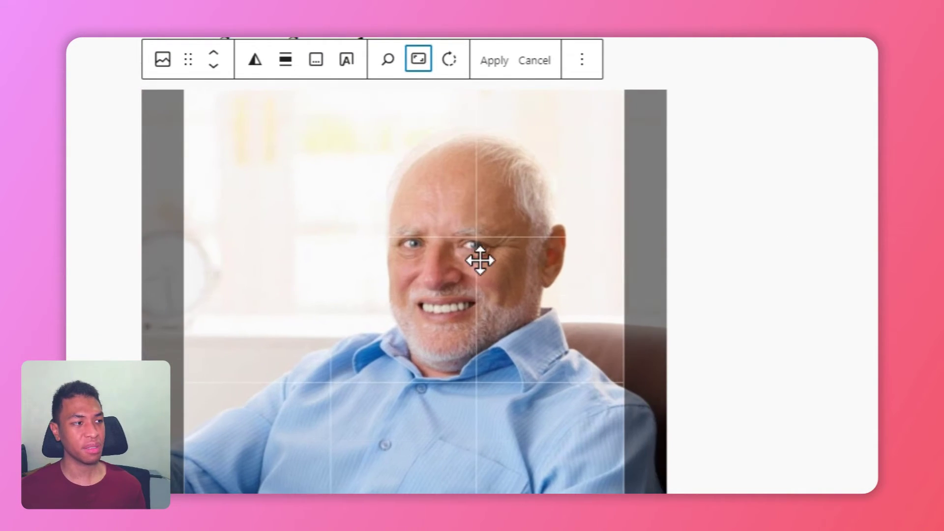
{"action": "scroll", "coordinate": [466, 228], "scroll_direction": "up", "scroll_amount": 3}
{"action": "scroll", "coordinate": [466, 246], "scroll_direction": "down", "scroll_amount": 2}
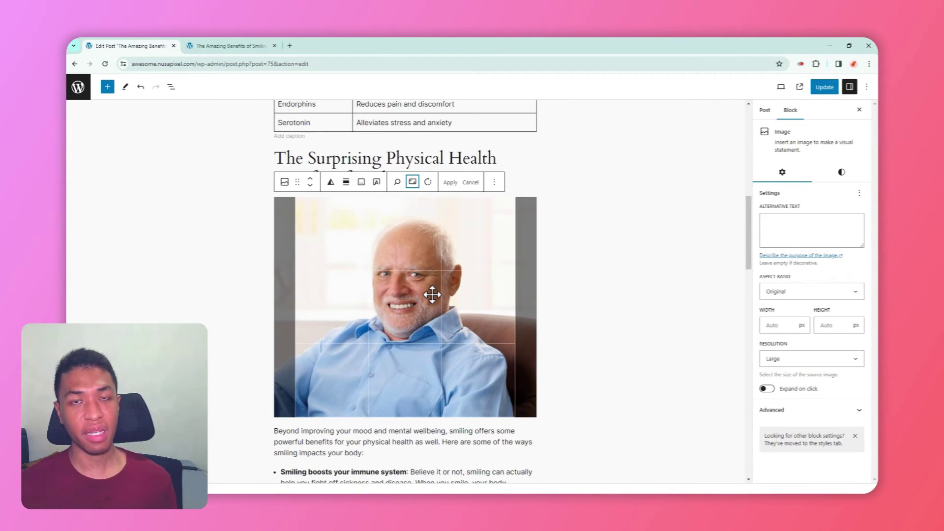
{"action": "left_click", "coordinate": [455, 183]}
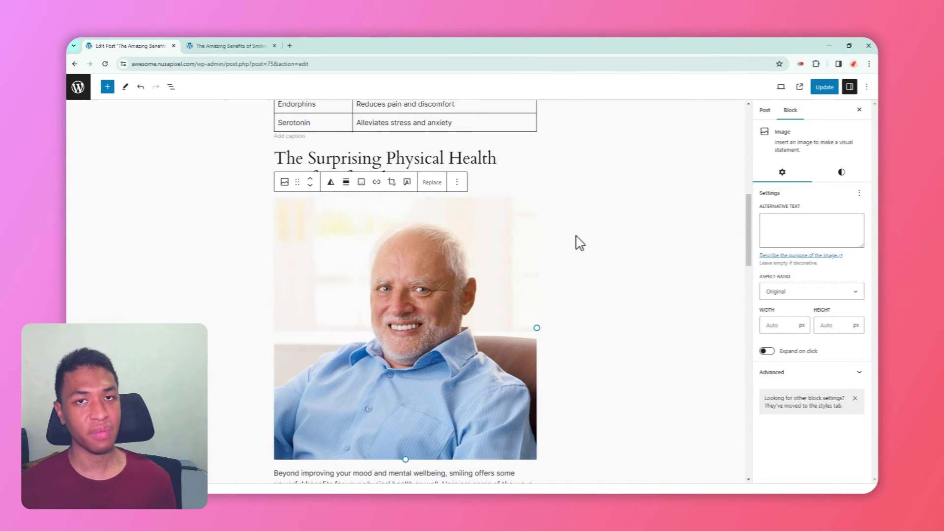
- Give the image the Rounded style with a 50% border radius
{"action": "scroll", "coordinate": [579, 242], "scroll_direction": "down", "scroll_amount": 1}
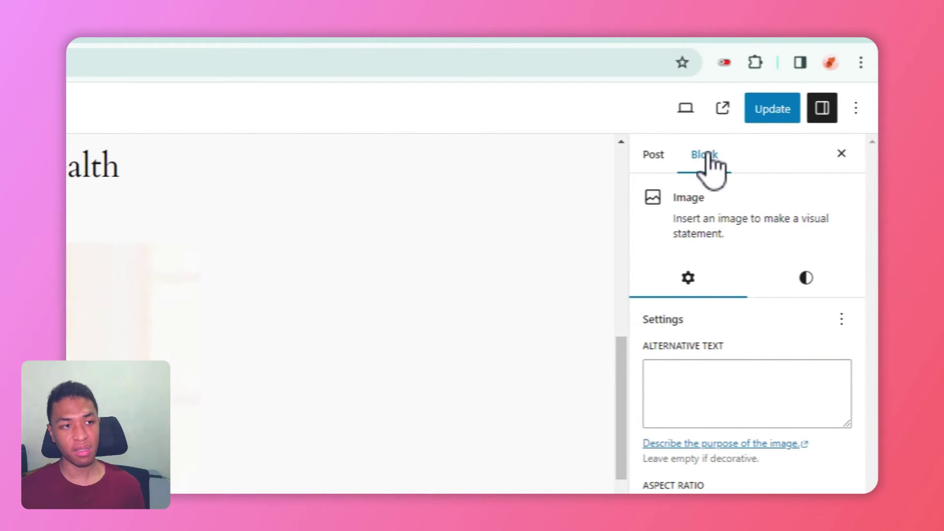
{"action": "left_click", "coordinate": [805, 279]}
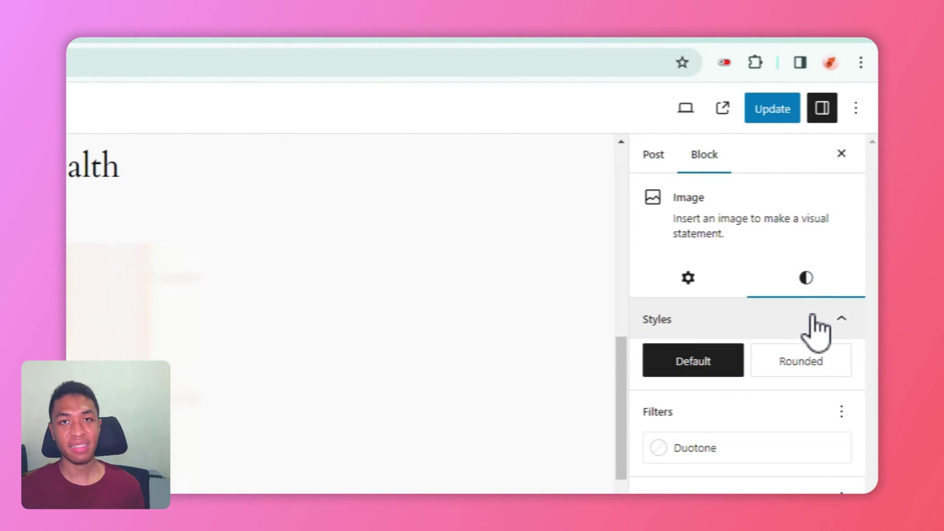
{"action": "left_click", "coordinate": [810, 362]}
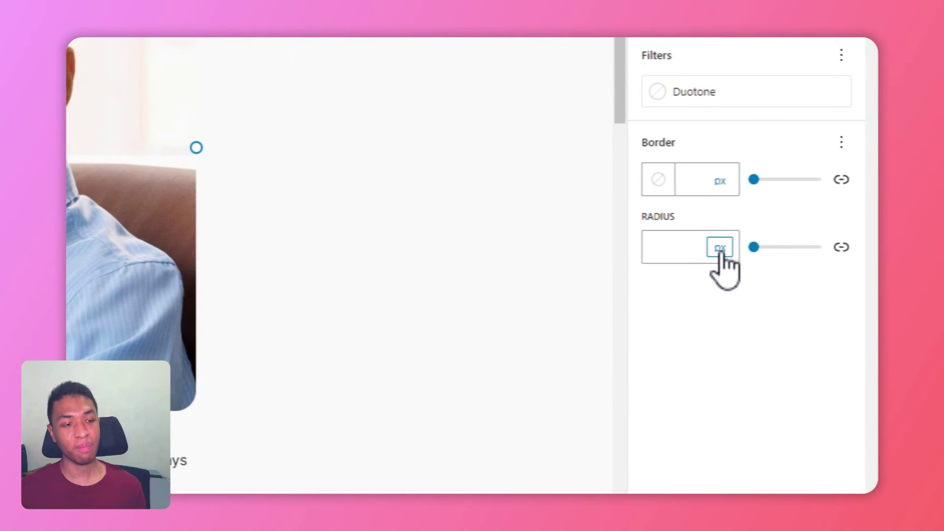
{"action": "left_click", "coordinate": [721, 247]}
{"action": "left_click", "coordinate": [722, 279]}
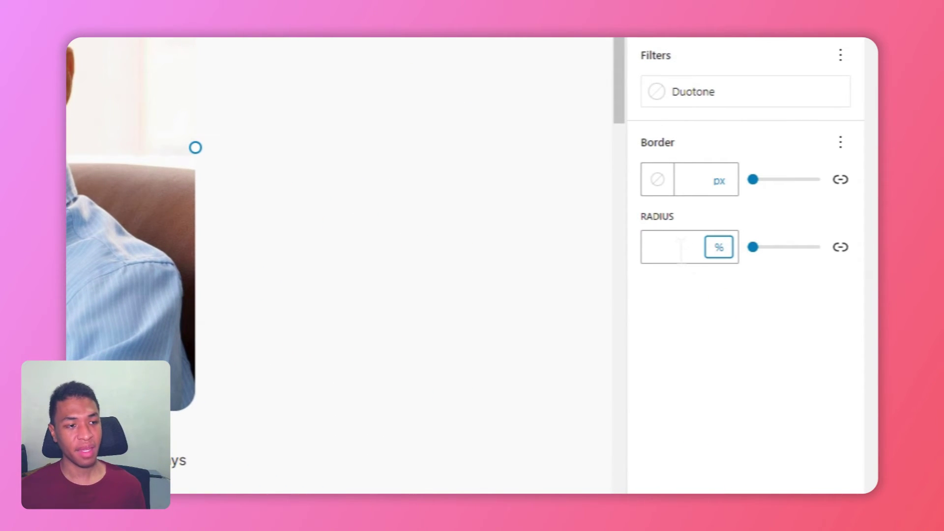
{"action": "left_click", "coordinate": [677, 247]}
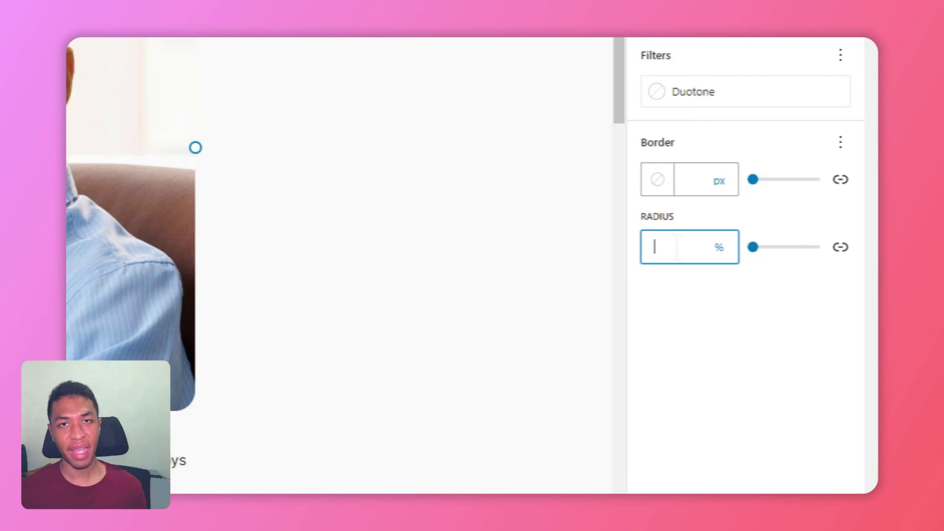
{"action": "type", "text": "50"}
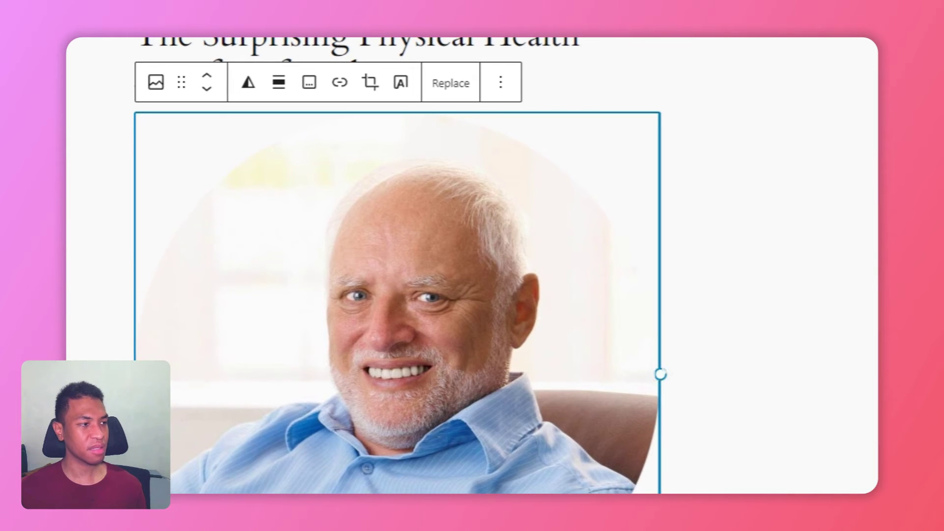
- Shrink the circular photo to a smaller size and align it center
{"action": "left_click_drag", "start_coordinate": [661, 374], "coordinate": [438, 263]}
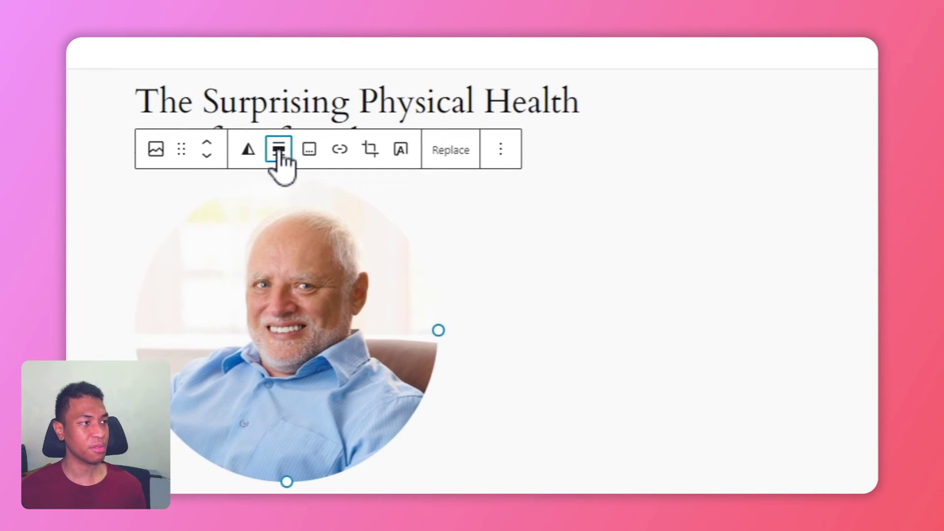
{"action": "left_click", "coordinate": [280, 149]}
{"action": "left_click", "coordinate": [345, 351]}
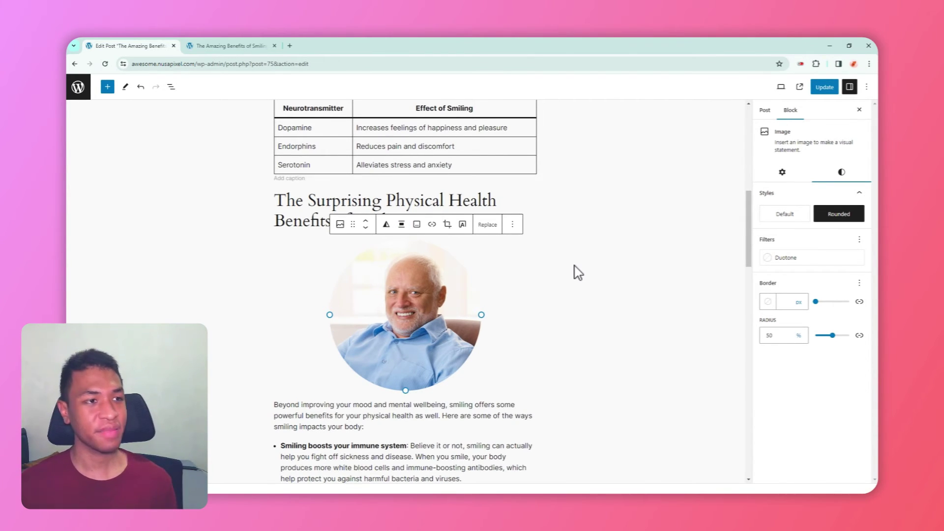
- Preview the post in a new tab and scroll down to the centered circular photo
{"action": "left_click", "coordinate": [782, 87]}
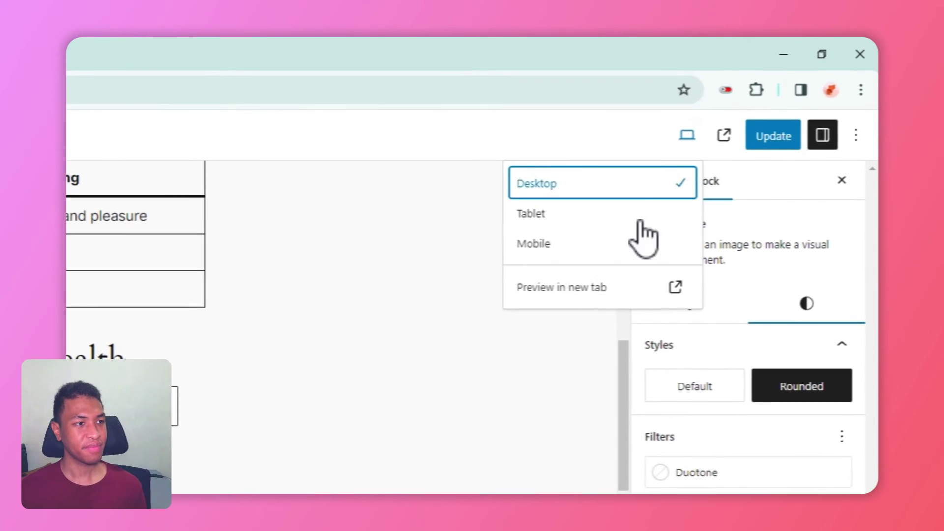
{"action": "left_click", "coordinate": [588, 291]}
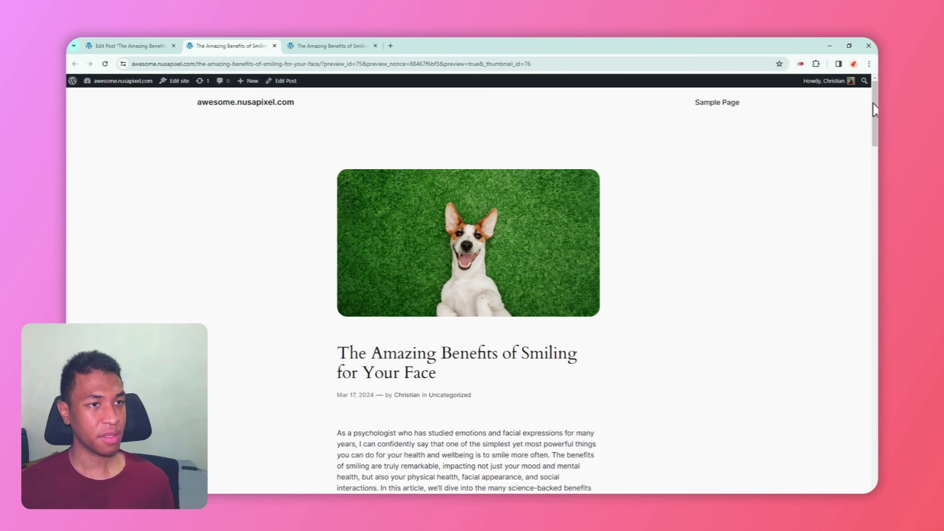
{"action": "mouse_move", "coordinate": [876, 107]}
{"action": "left_mouse_down"}
{"action": "mouse_move", "coordinate": [861, 212]}
{"action": "mouse_move", "coordinate": [868, 233]}
{"action": "mouse_move", "coordinate": [848, 325]}
{"action": "mouse_move", "coordinate": [846, 215]}
{"action": "left_mouse_up"}
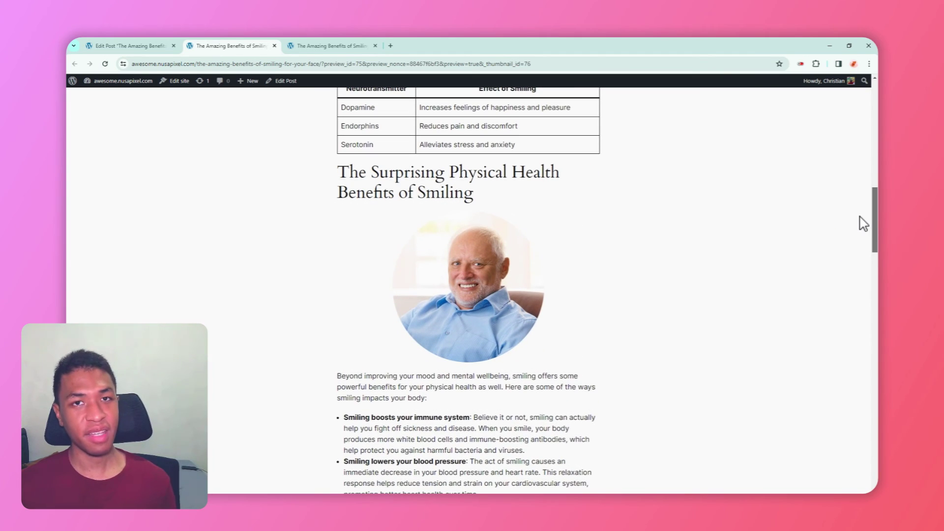